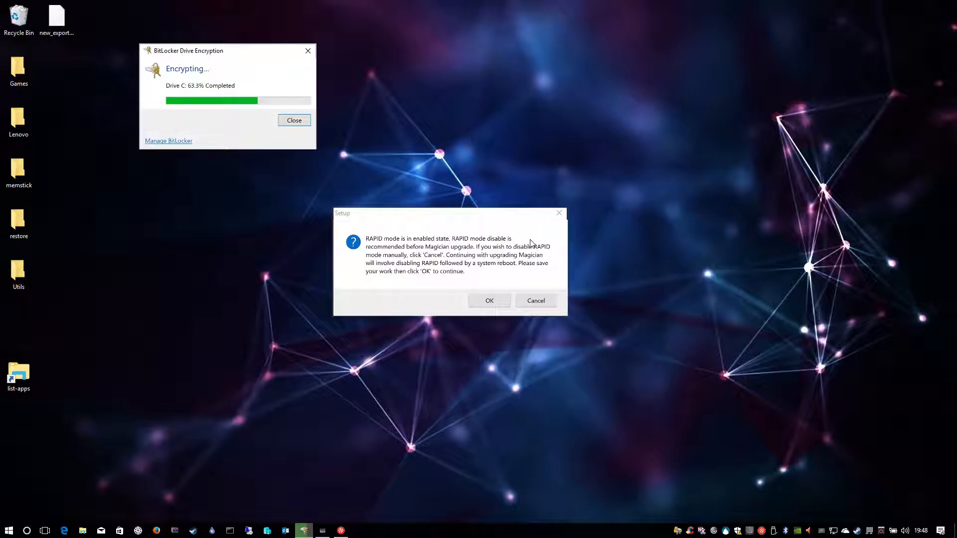
Step: Launch the Local Group Policy Editor from Start search, maximized with a widened policy tree
key(super)
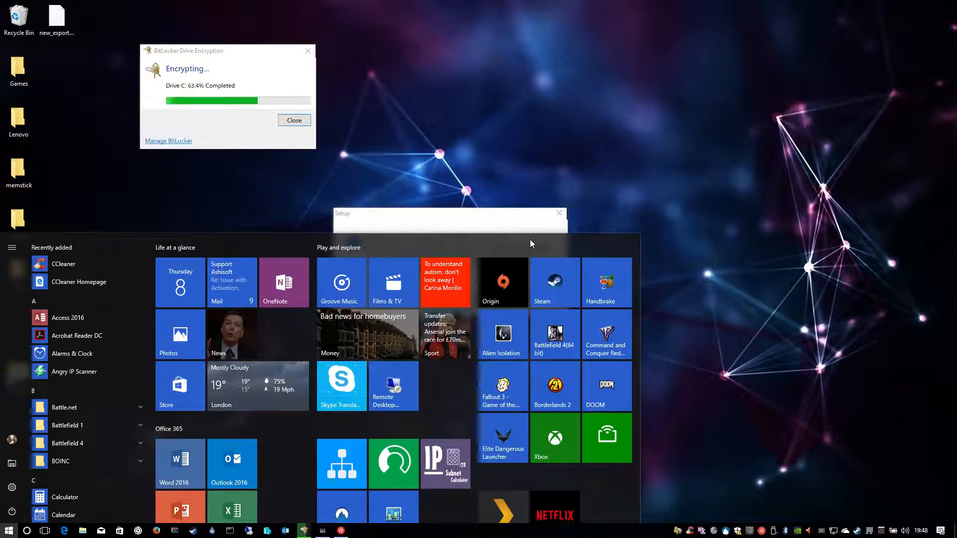
text(g)
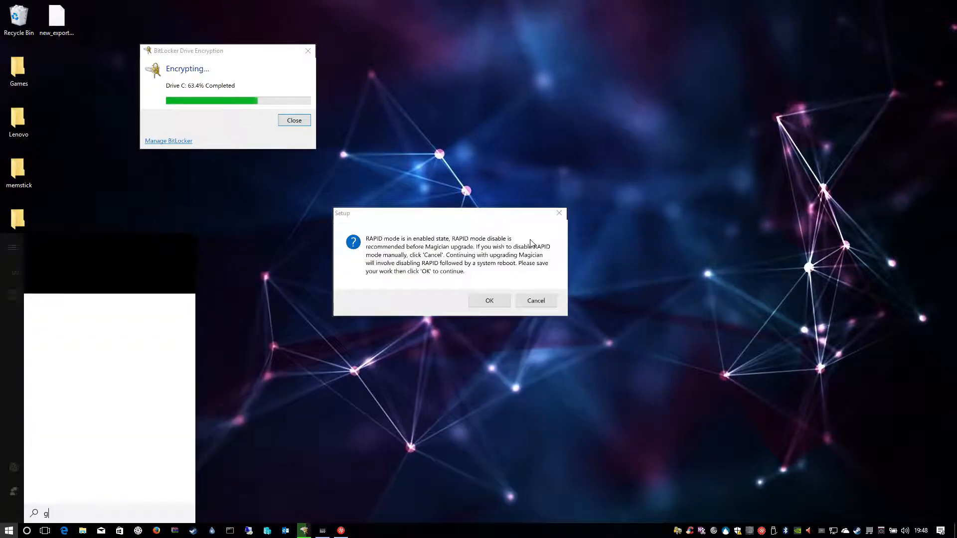
text(pedit)
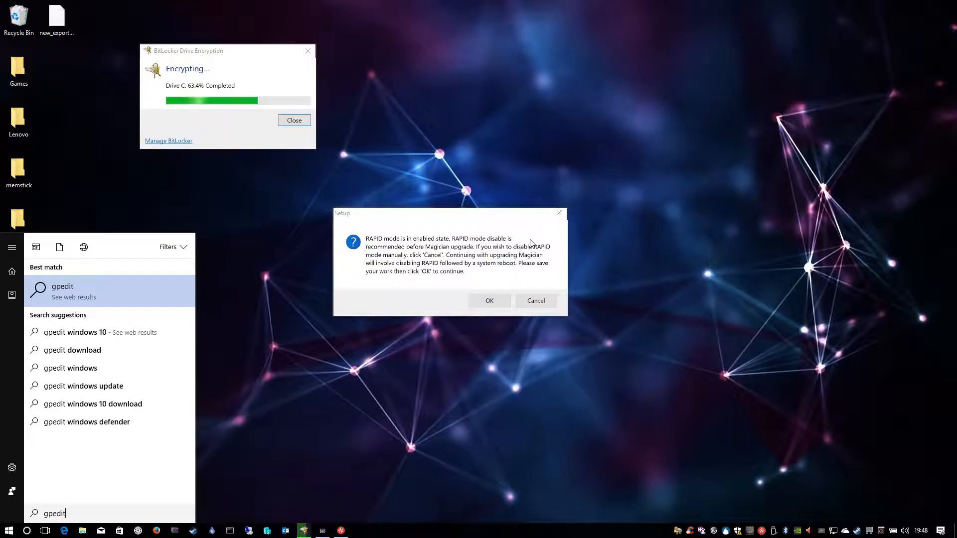
text(.msc)
key(Return)
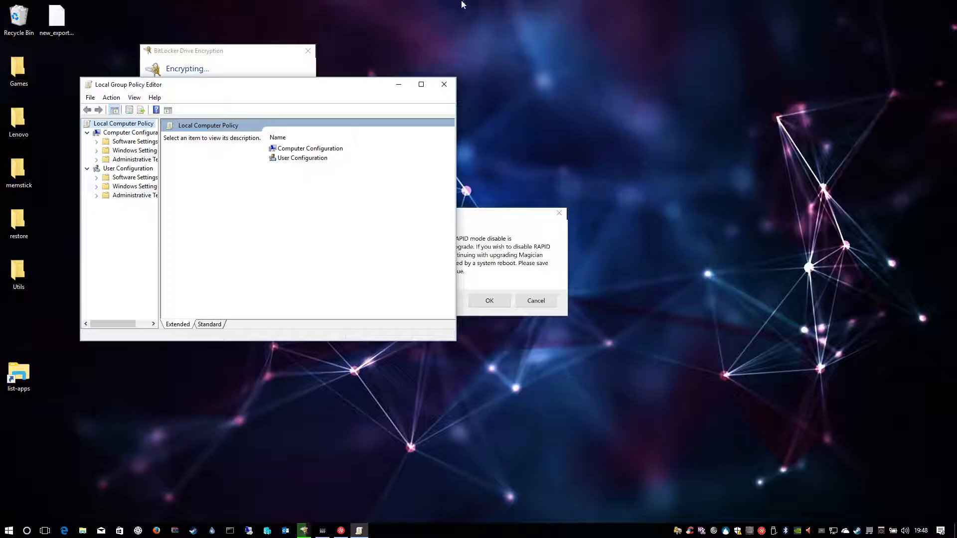
click(420, 84)
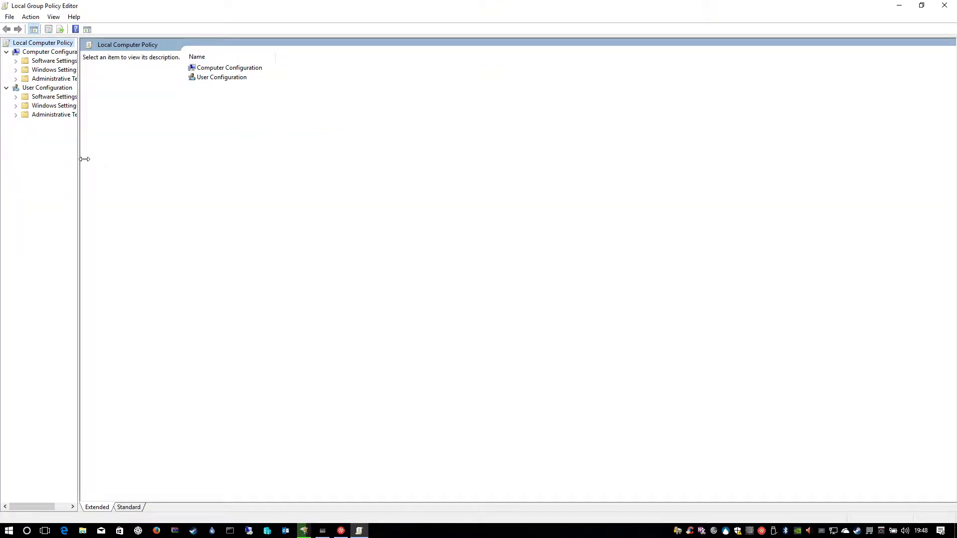
drag(80, 158, 175, 158)
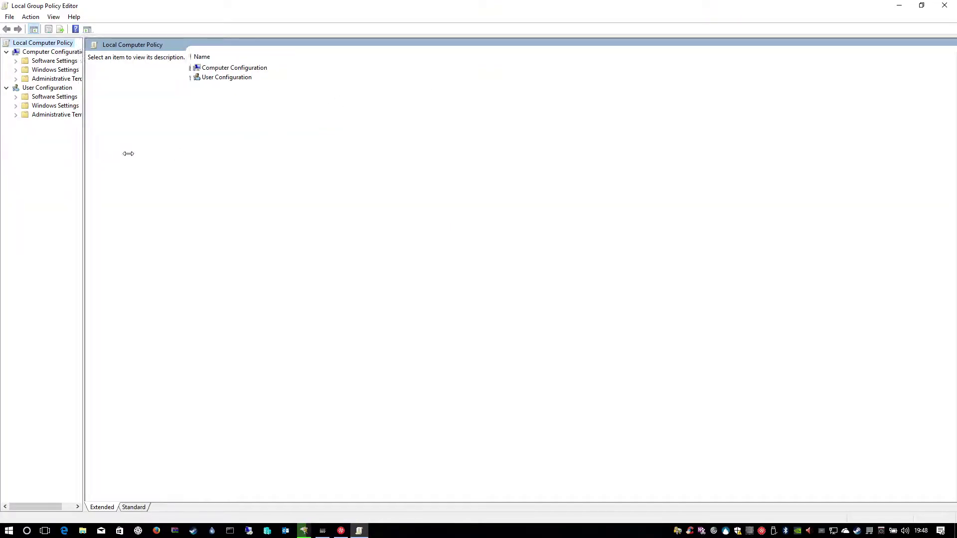
Step: Navigate to Administrative Templates > Windows Components > BitLocker Drive Encryption > Operating System Drives
double_click(55, 79)
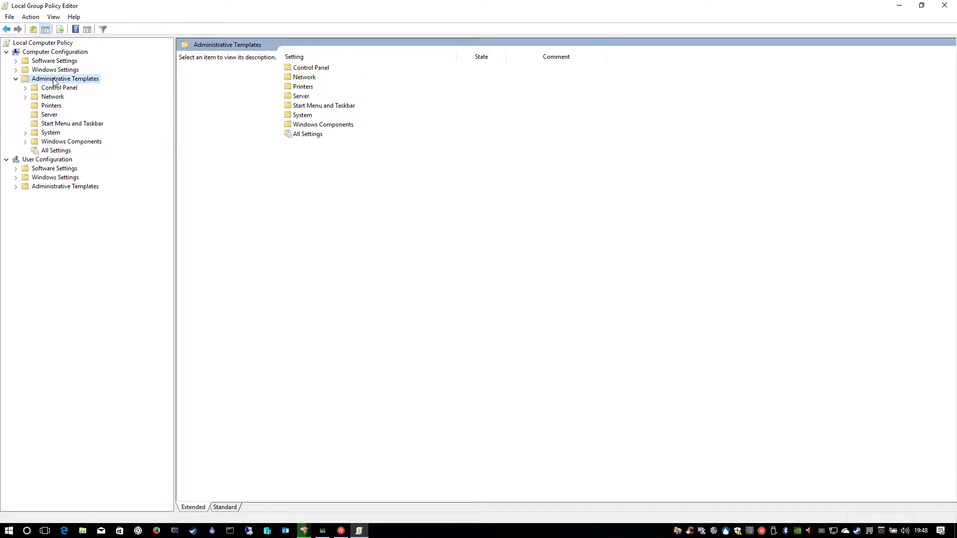
double_click(71, 141)
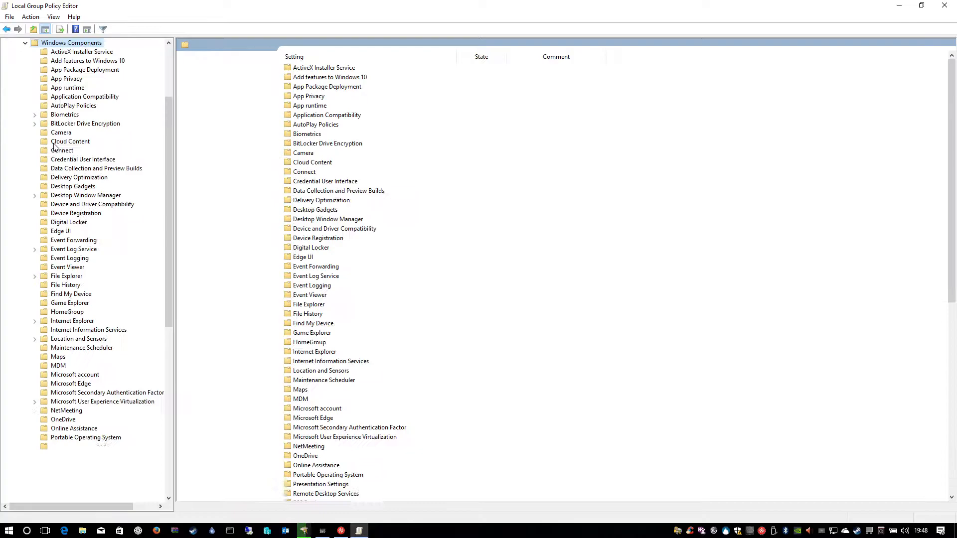
double_click(85, 123)
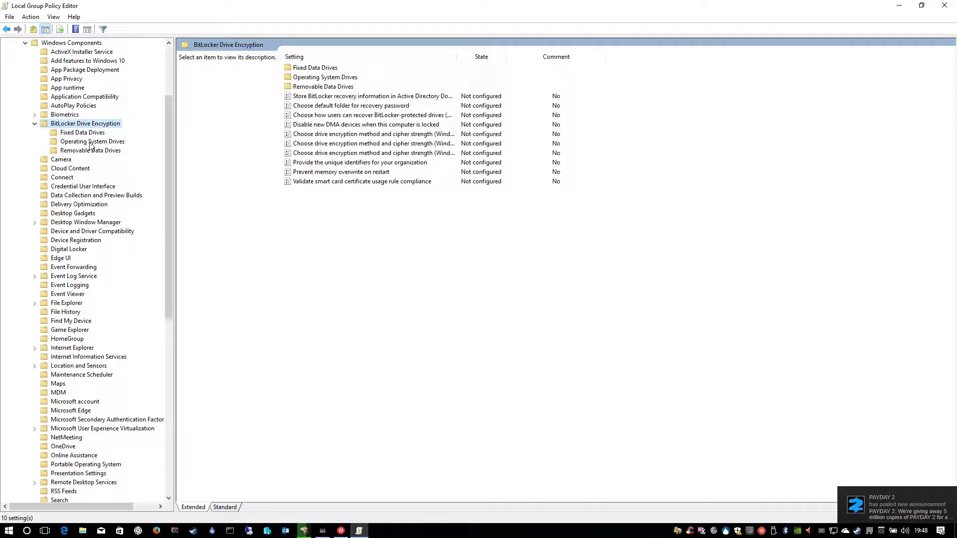
click(90, 142)
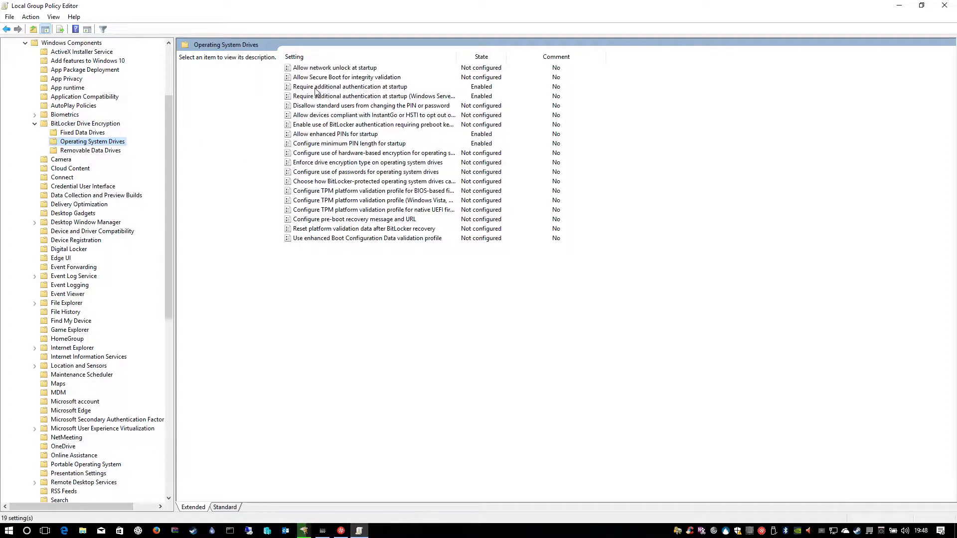
Step: Confirm 'Require additional authentication at startup' is Enabled with BitLocker allowed without a compatible TPM
click(361, 88)
double_click(361, 88)
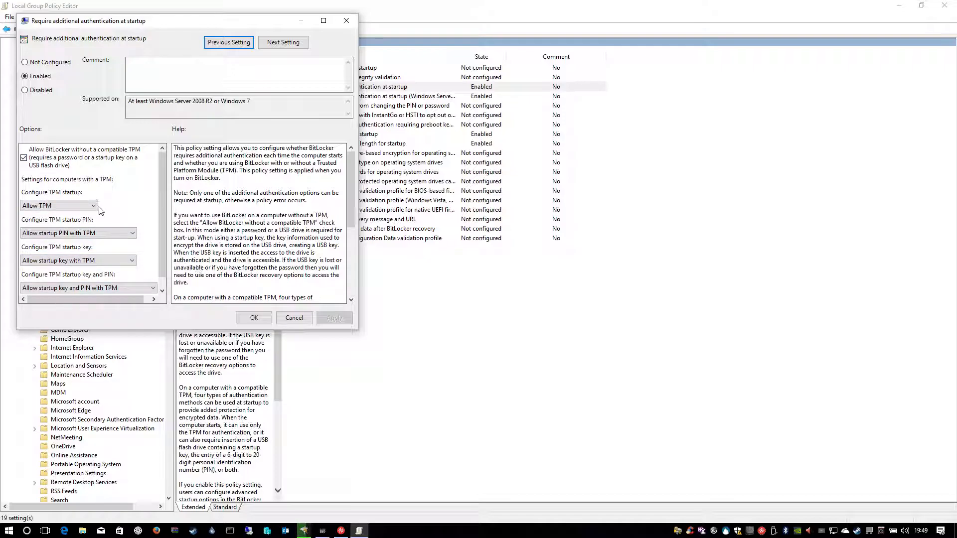
click(254, 318)
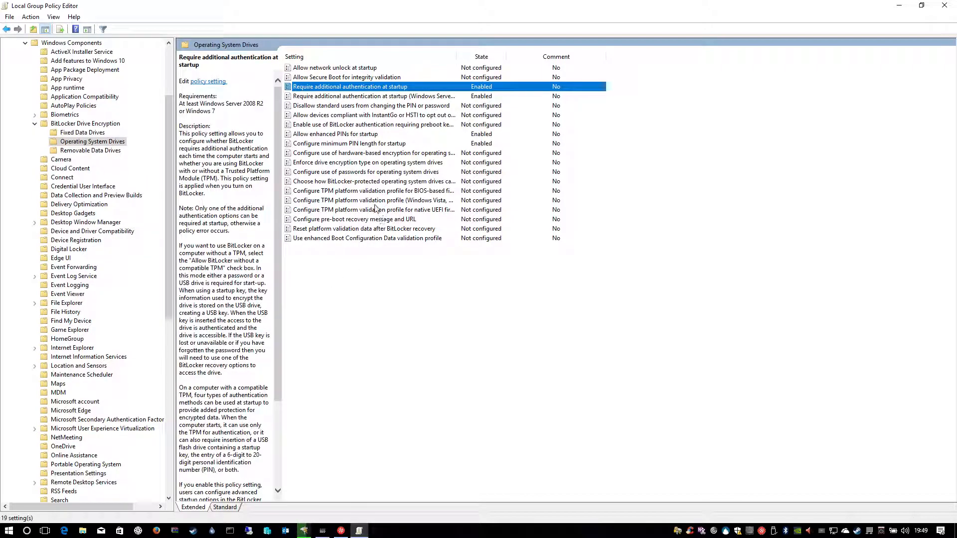
Step: Confirm the Windows Server 2008/Vista startup authentication policy remains enabled
double_click(373, 95)
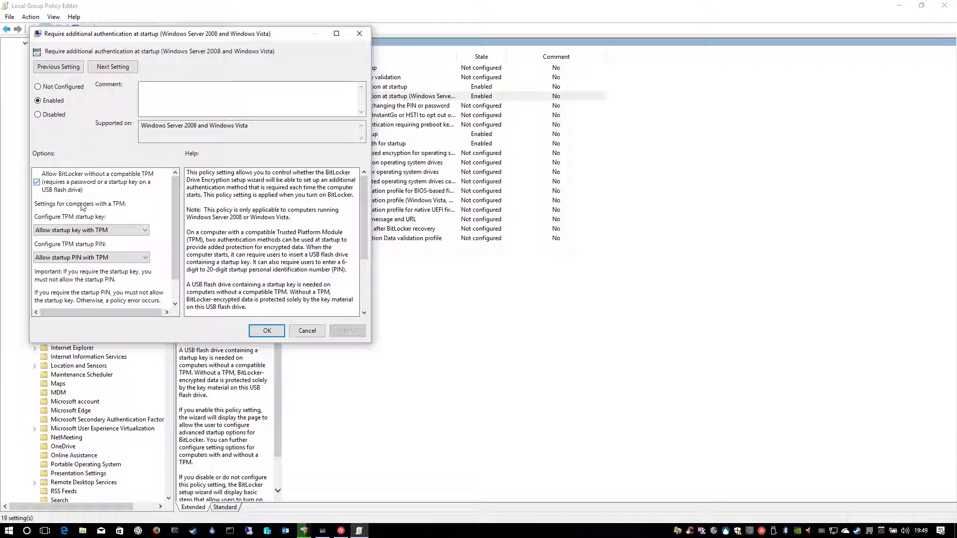
click(267, 331)
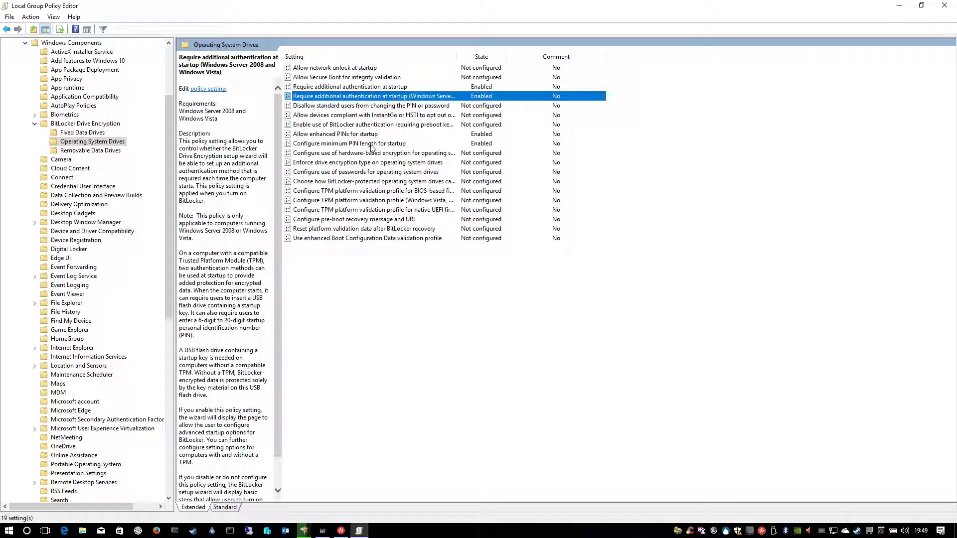
Step: Confirm minimum PIN length for startup stays enabled at 6 characters, then close the editor
double_click(371, 145)
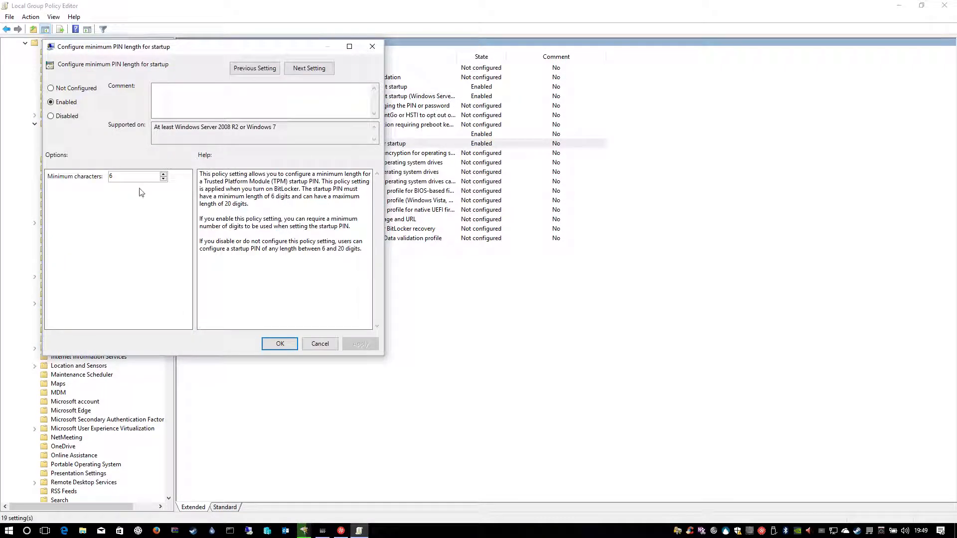
click(280, 343)
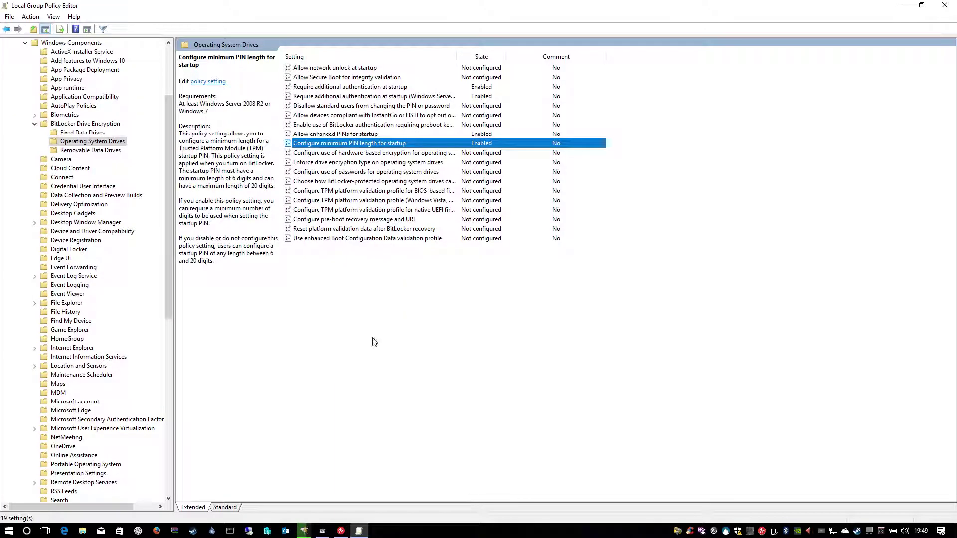
click(944, 4)
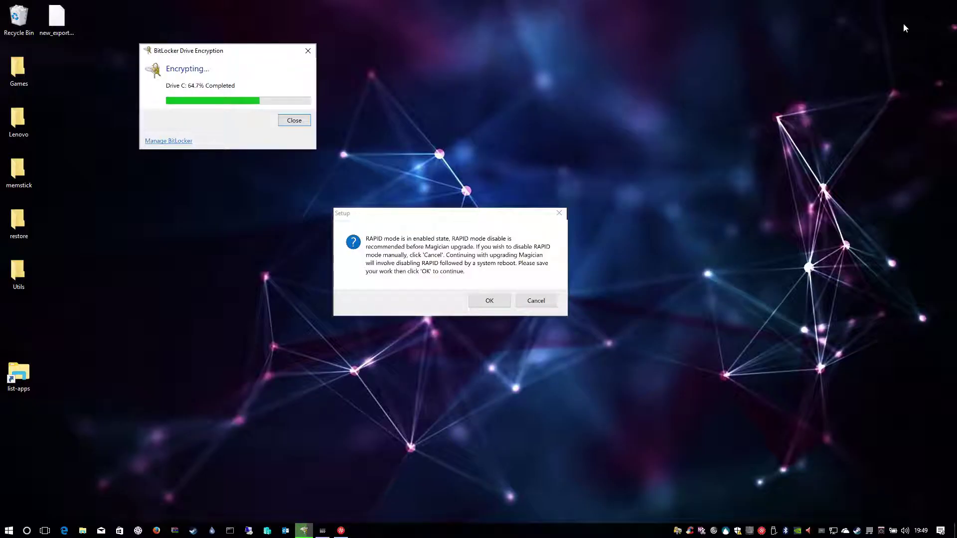
click(84, 532)
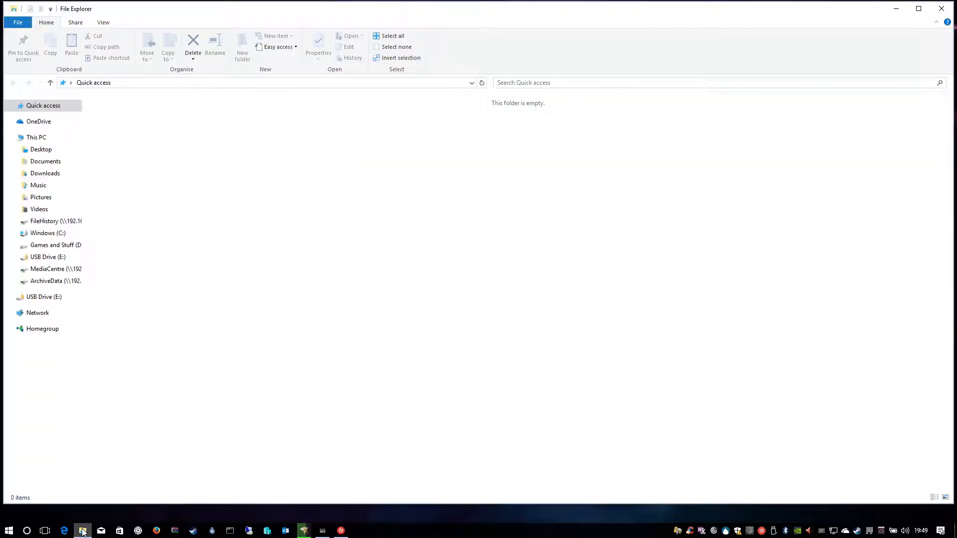
right_click(49, 233)
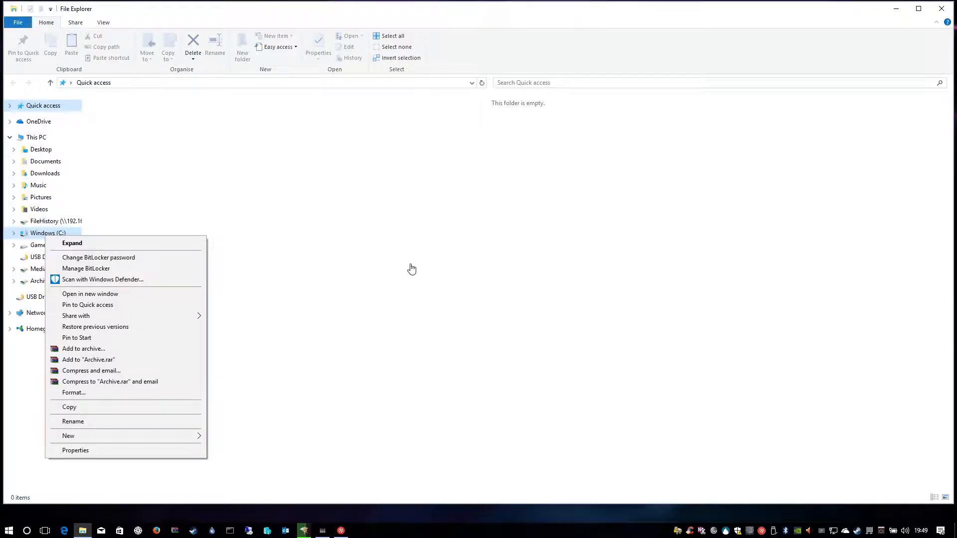
click(898, 10)
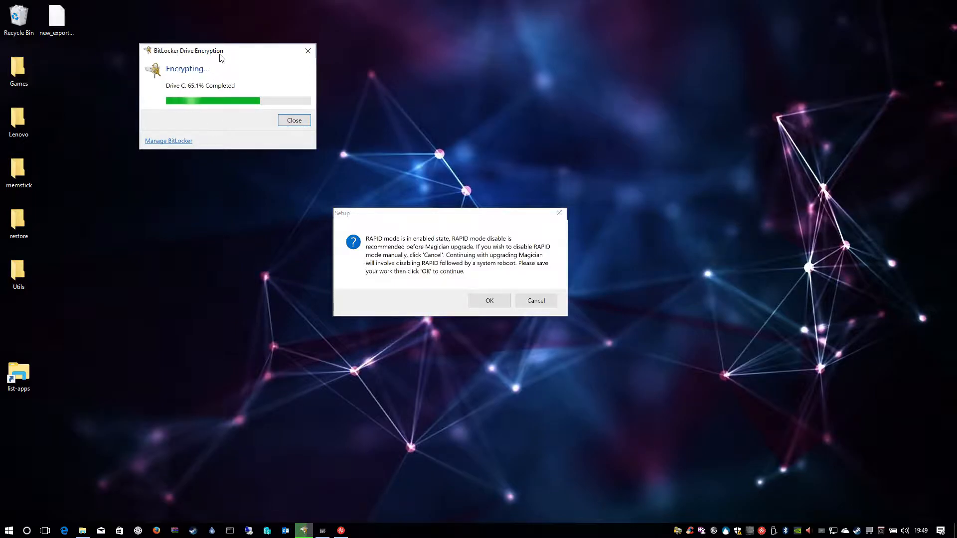
drag(225, 59, 208, 62)
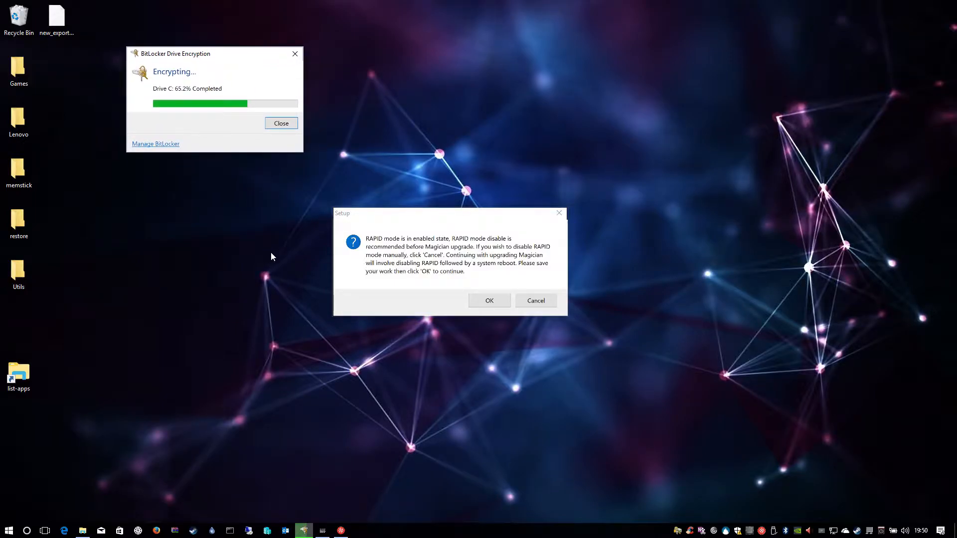